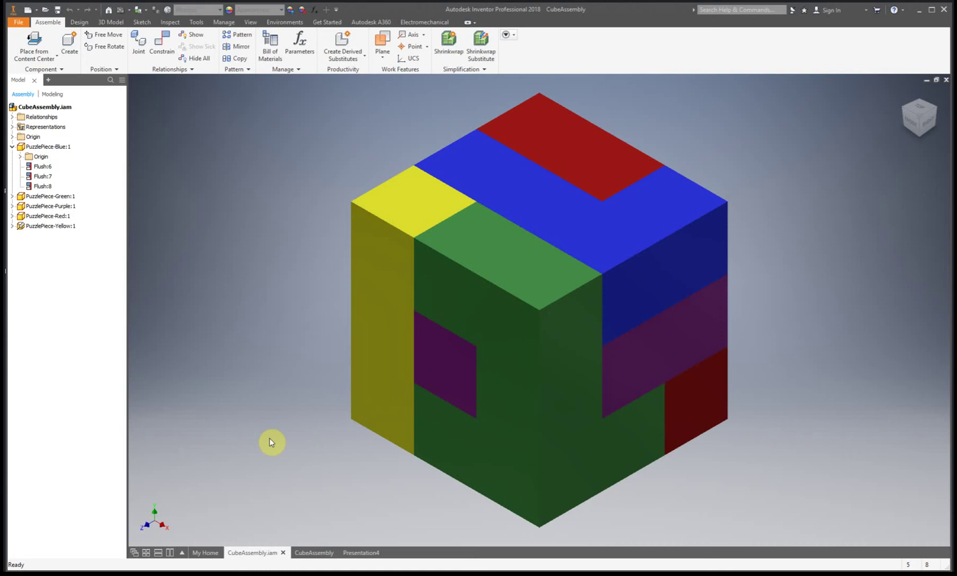
Step: Create a new presentation from the Standard.ipn template
left_click(19, 22)
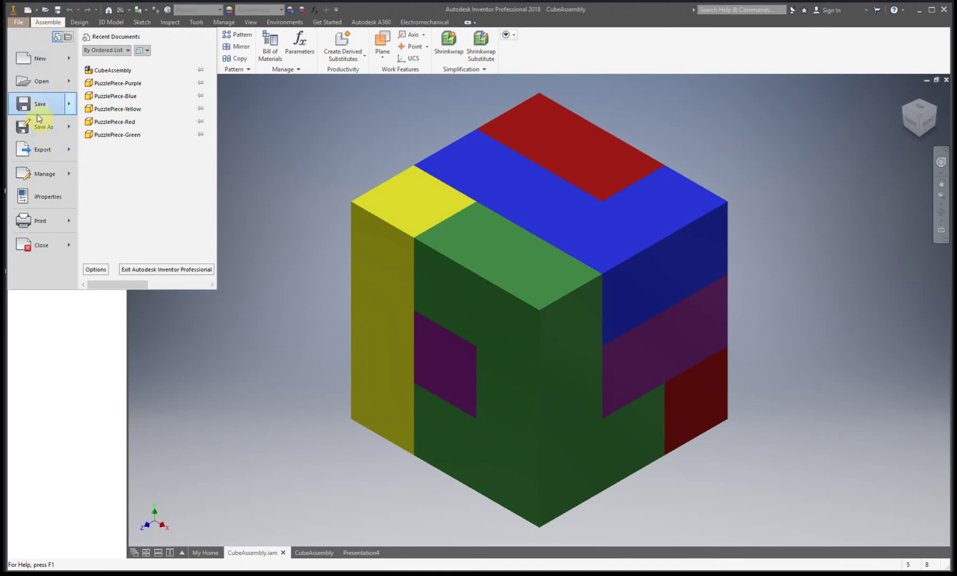
left_click(39, 59)
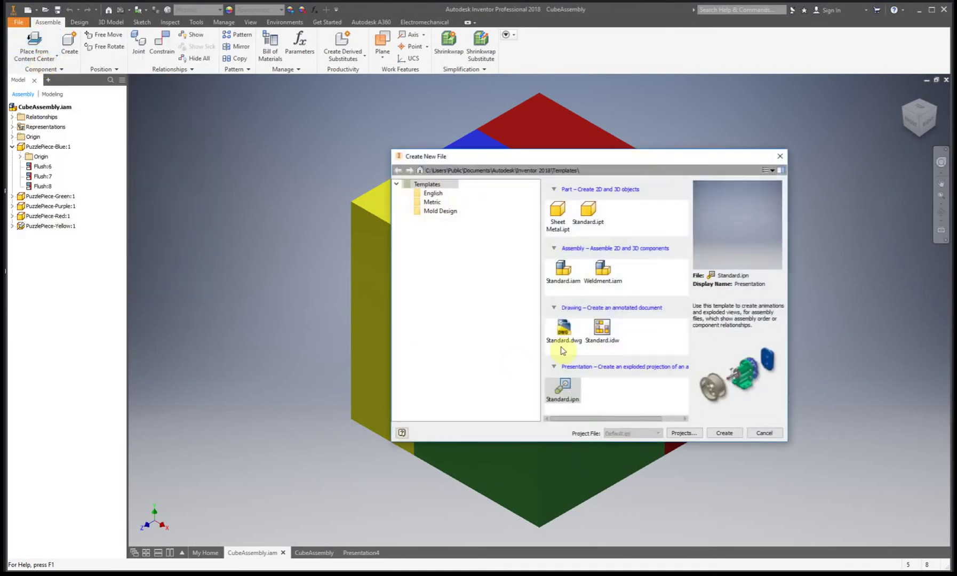
left_click(566, 392)
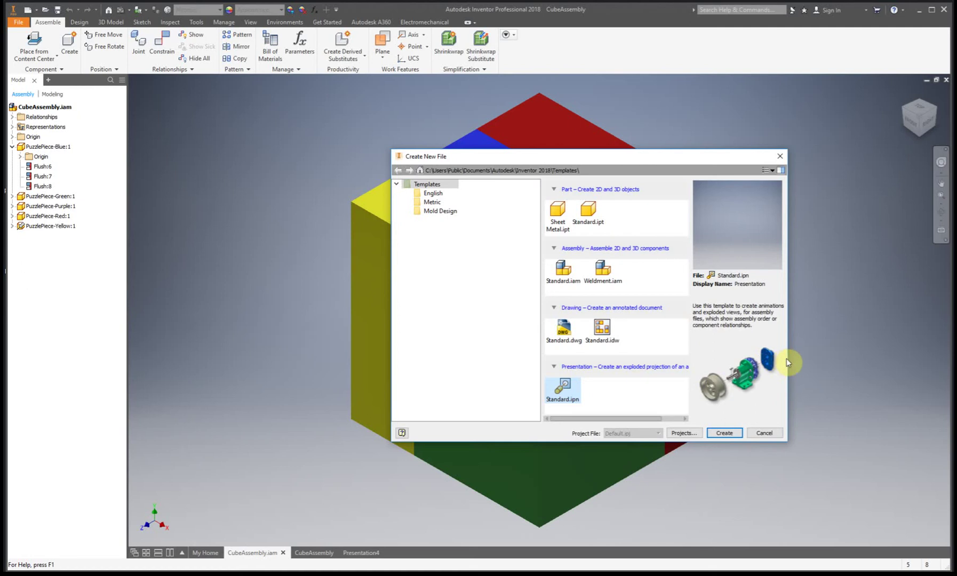
left_click_drag(788, 356, 869, 352)
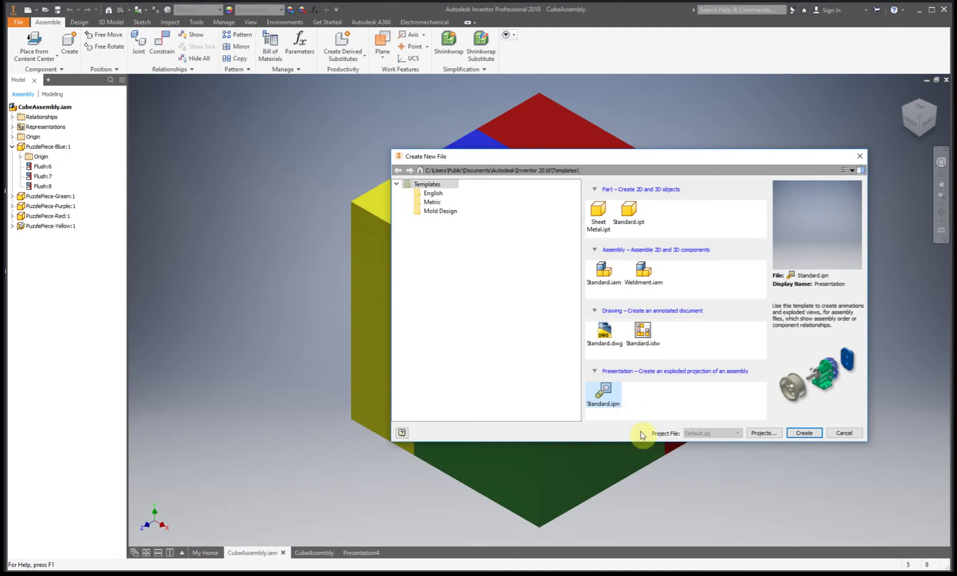
double_click(619, 399)
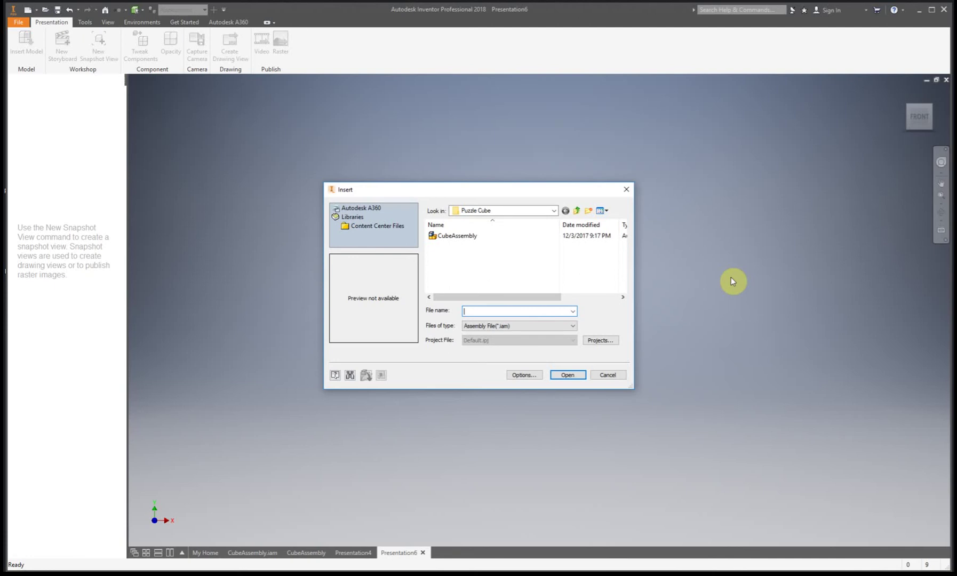
Step: Insert CubeAssembly from the Puzzle Cube folder into the presentation
double_click(480, 238)
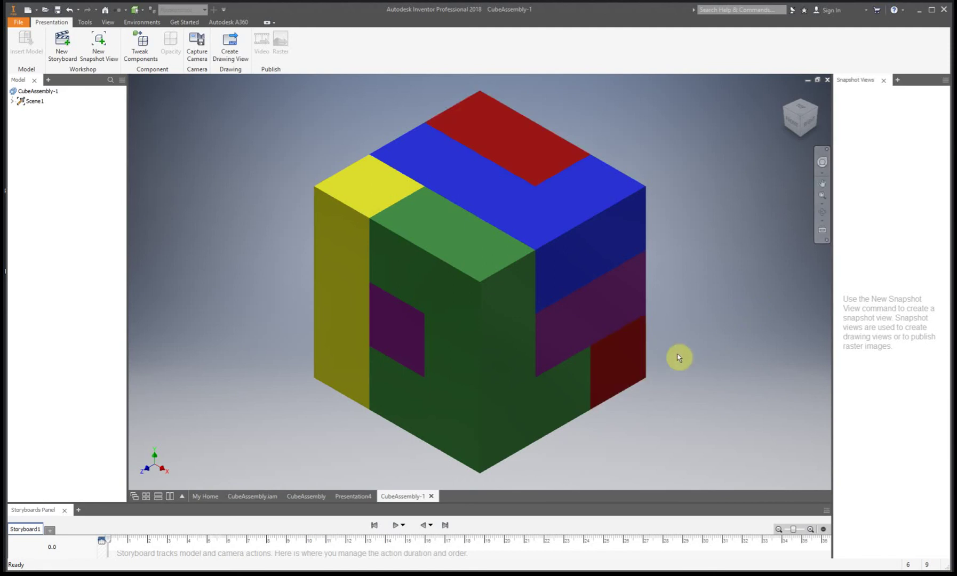
Step: Tweak the red piece toward the upper right, then exit so the cube stays assembled
scroll(733, 315, "down", 3)
scroll(733, 317, "down", 2)
scroll(337, 386, "down", 2)
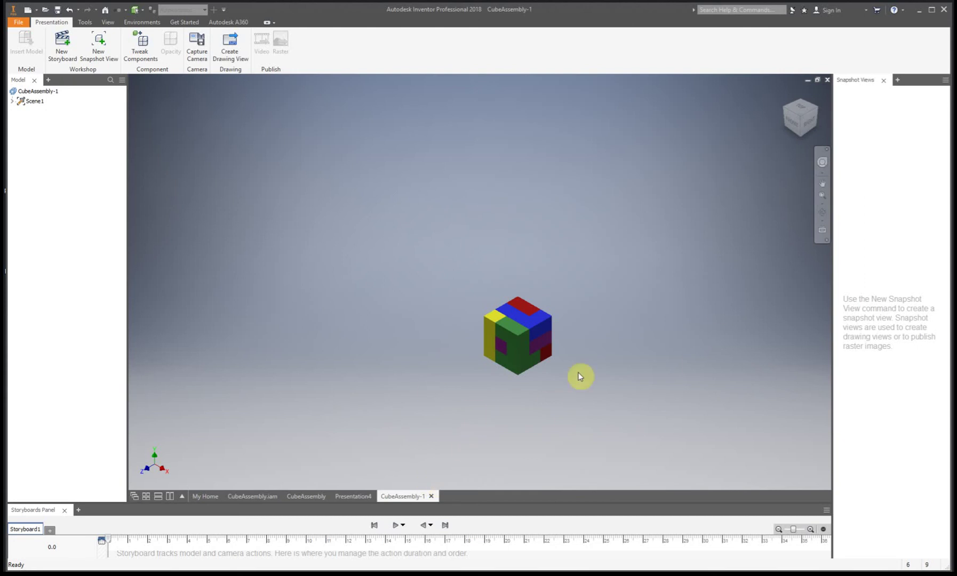
scroll(575, 383, "up", 3)
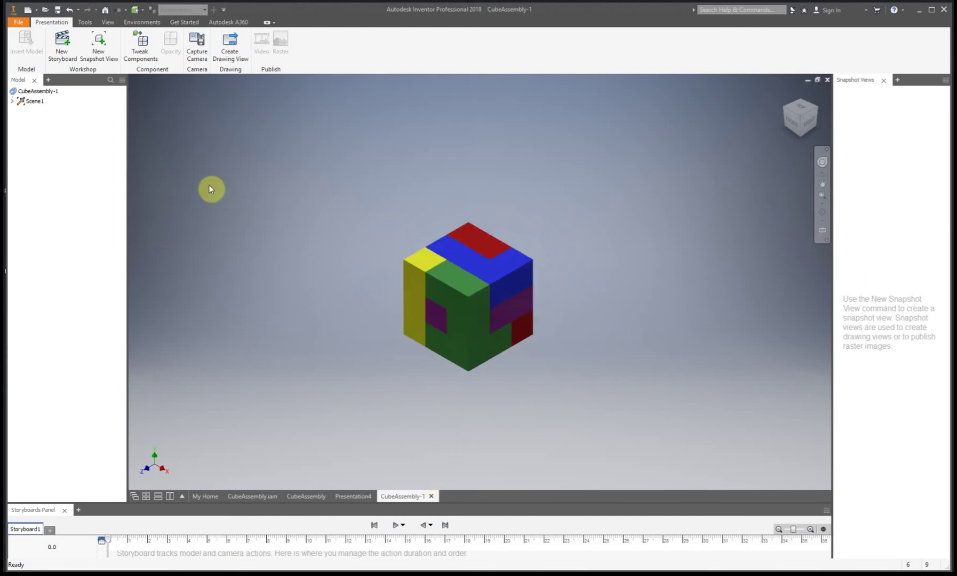
left_click(141, 46)
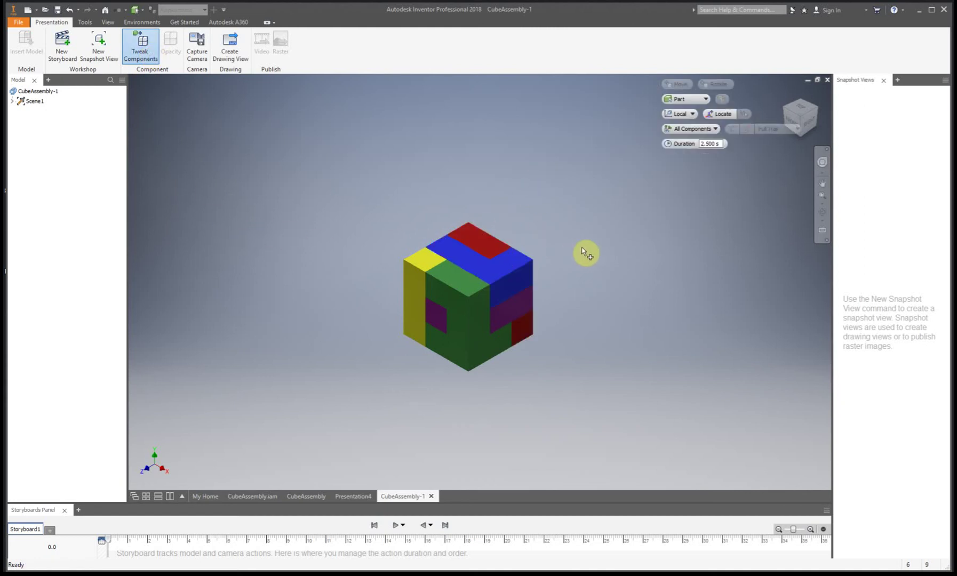
left_click(488, 244)
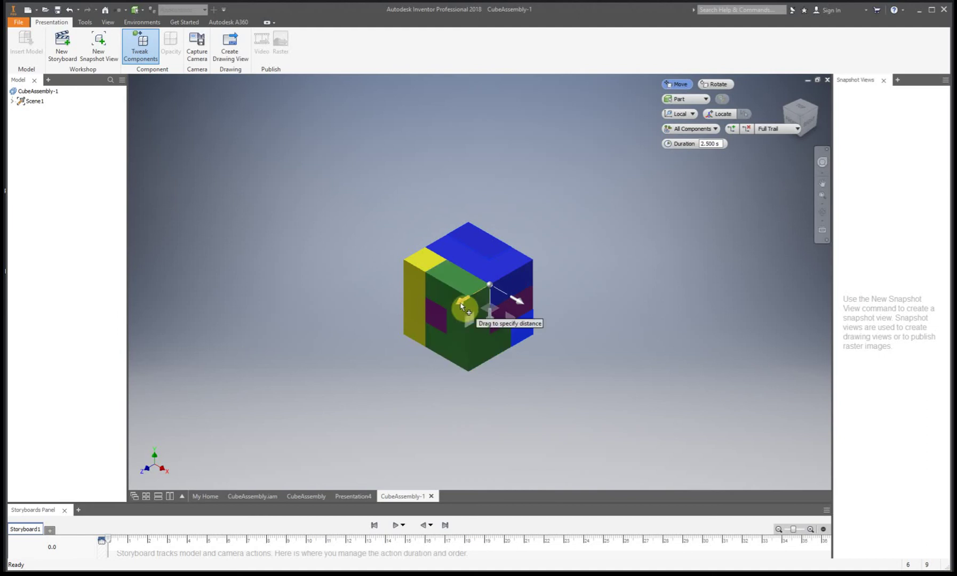
left_click_drag(460, 304, 583, 241)
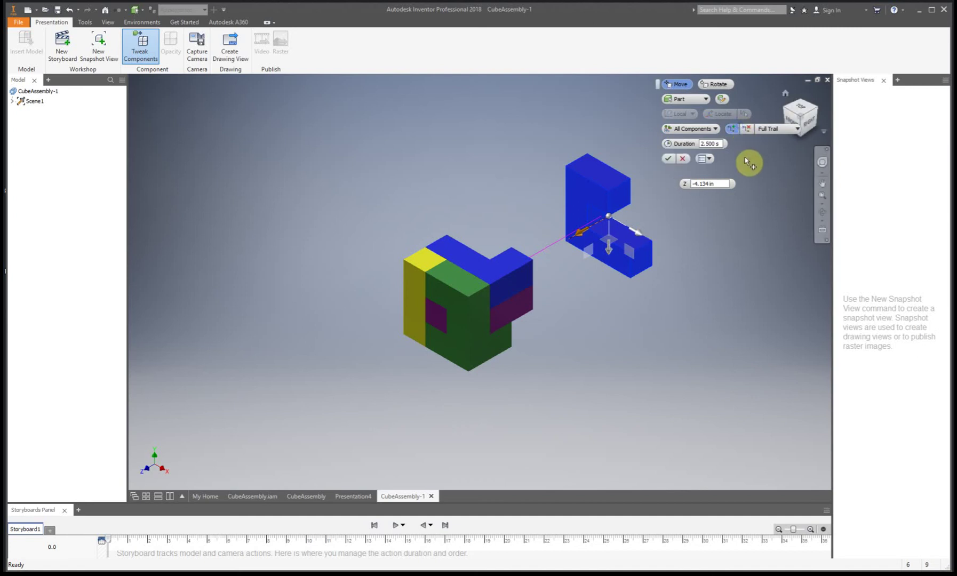
left_click(668, 159)
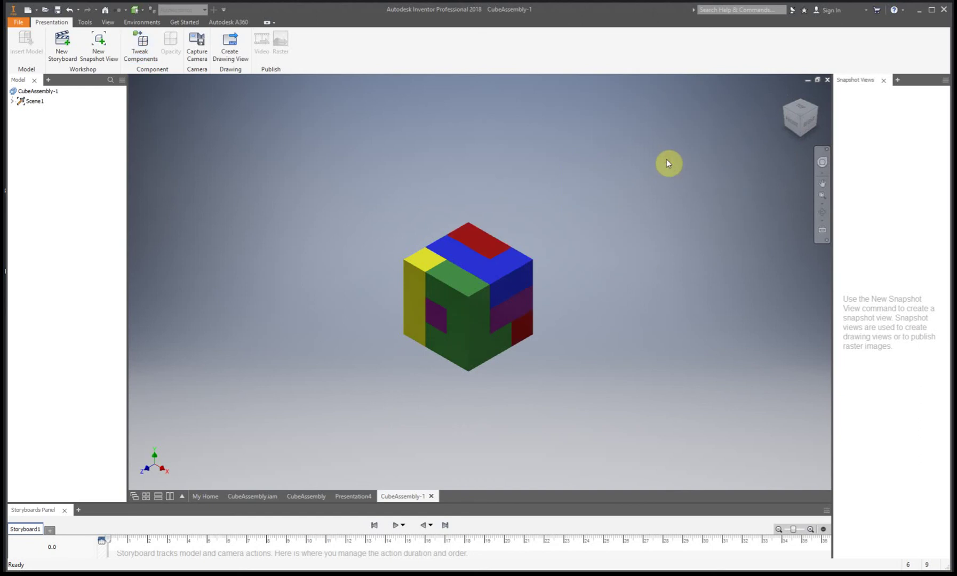
Step: Pull the red piece out to the upper right and confirm its position
left_click(140, 45)
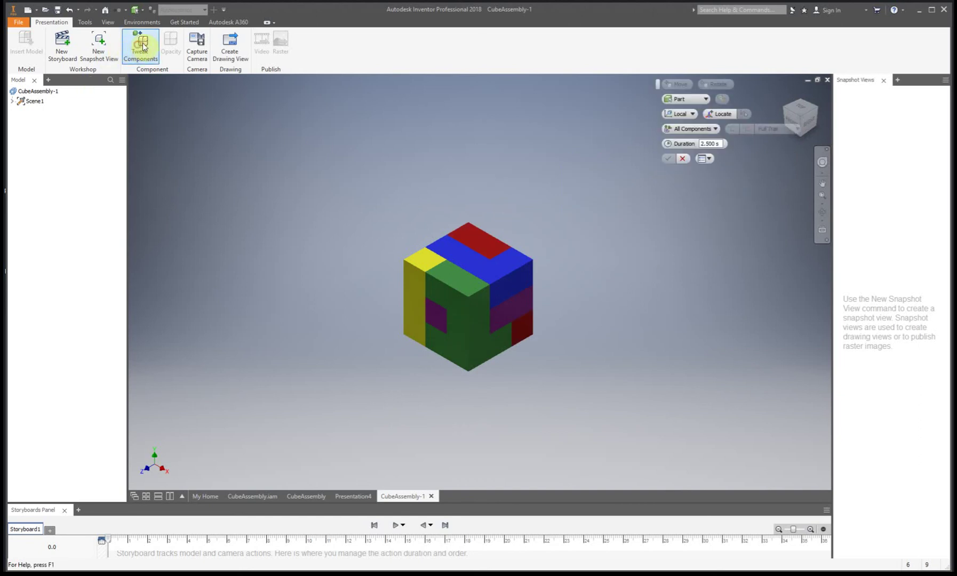
left_click(491, 243)
left_click_drag(467, 302, 600, 226)
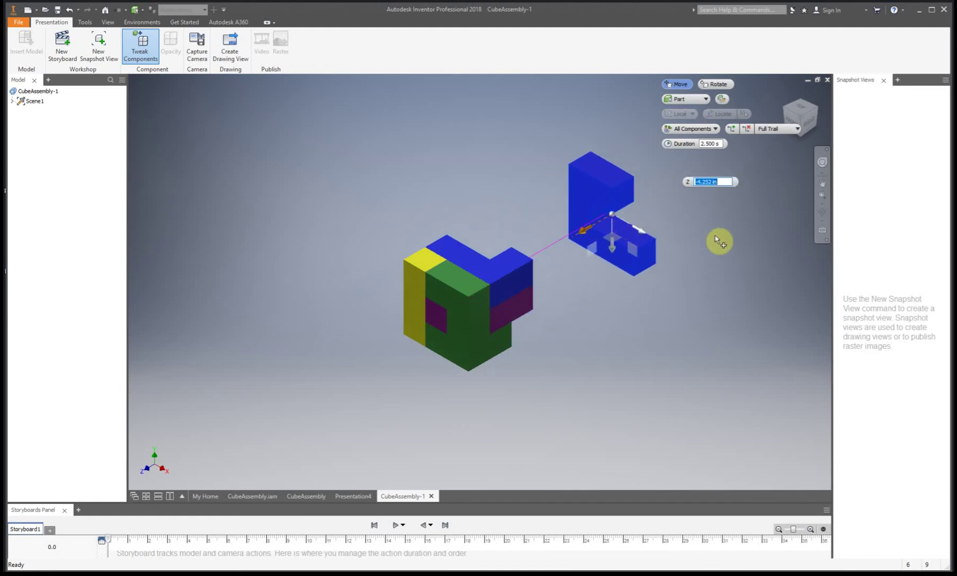
right_click(681, 220)
left_click(716, 219)
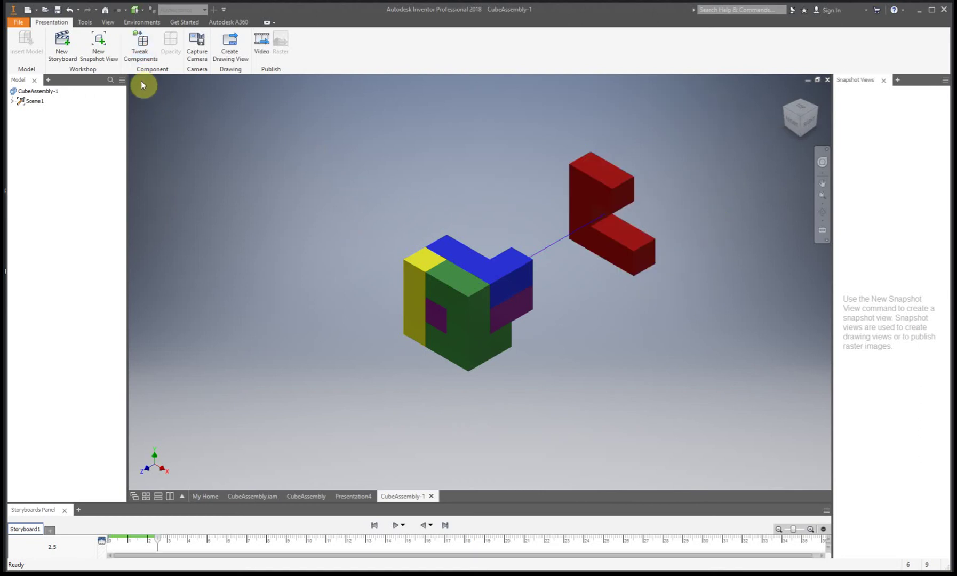
Step: Move the green piece out to the lower right and confirm it
left_click(140, 46)
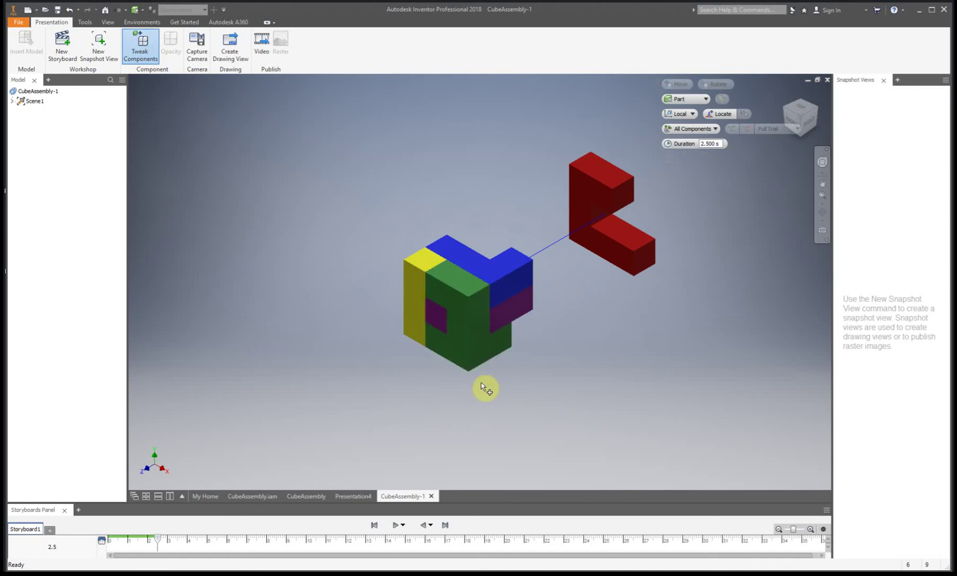
left_click(498, 344)
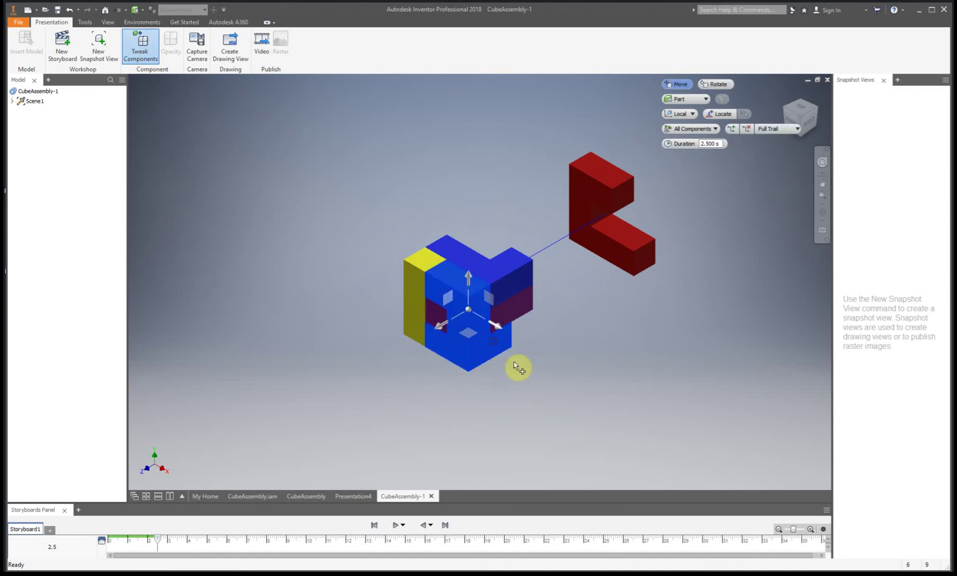
left_click_drag(497, 333, 649, 411)
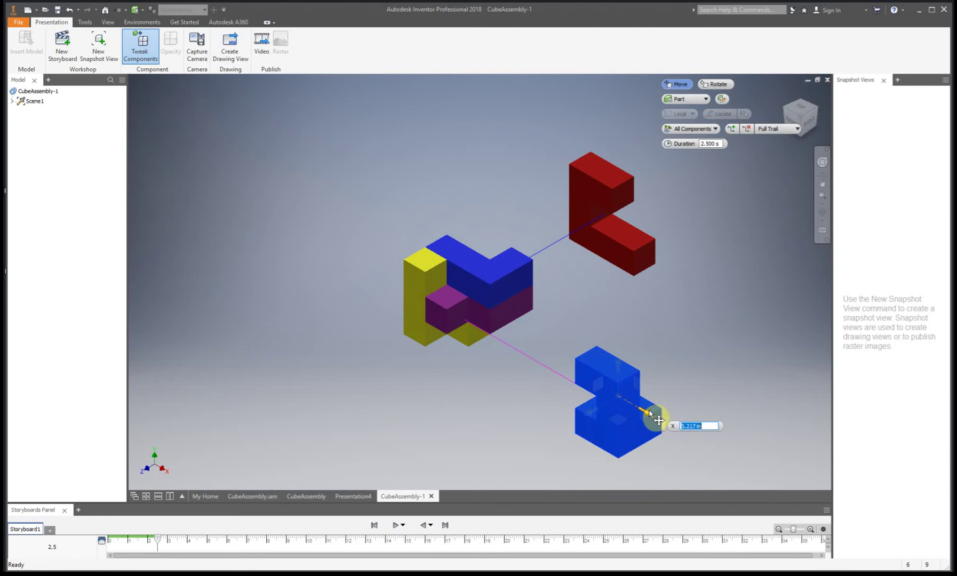
right_click(650, 330)
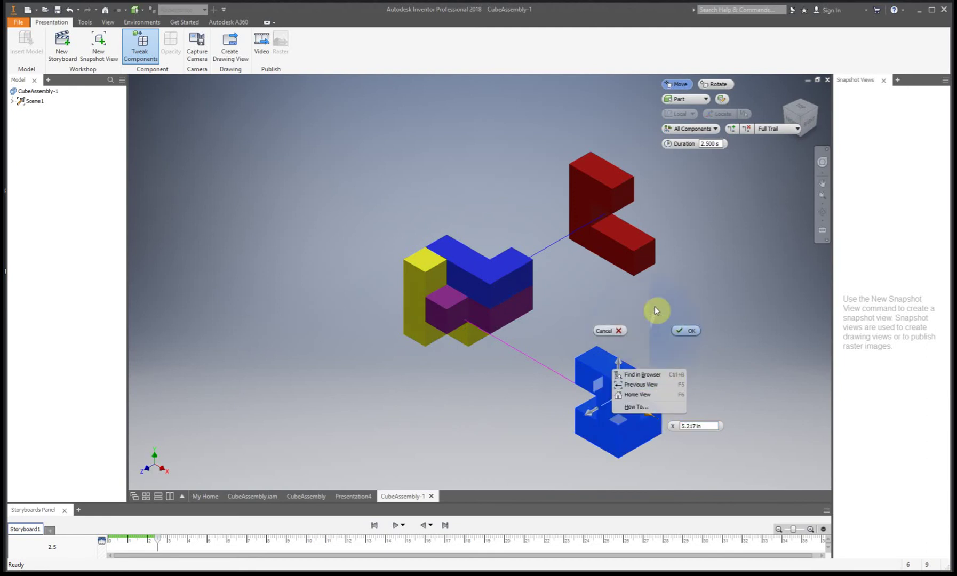
left_click(680, 332)
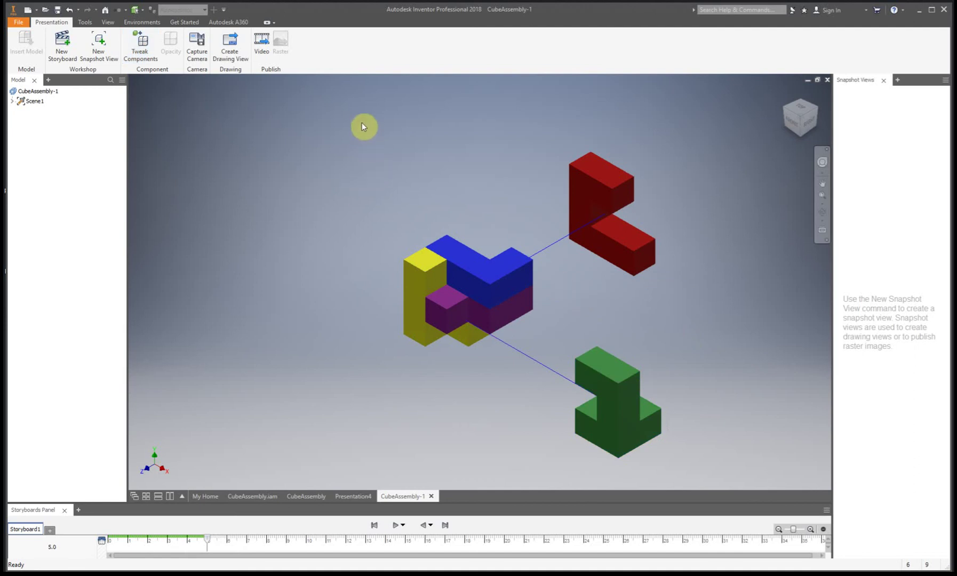
Step: Pull the yellow piece out to the lower left, then pick the blue piece to tweak
left_click(141, 48)
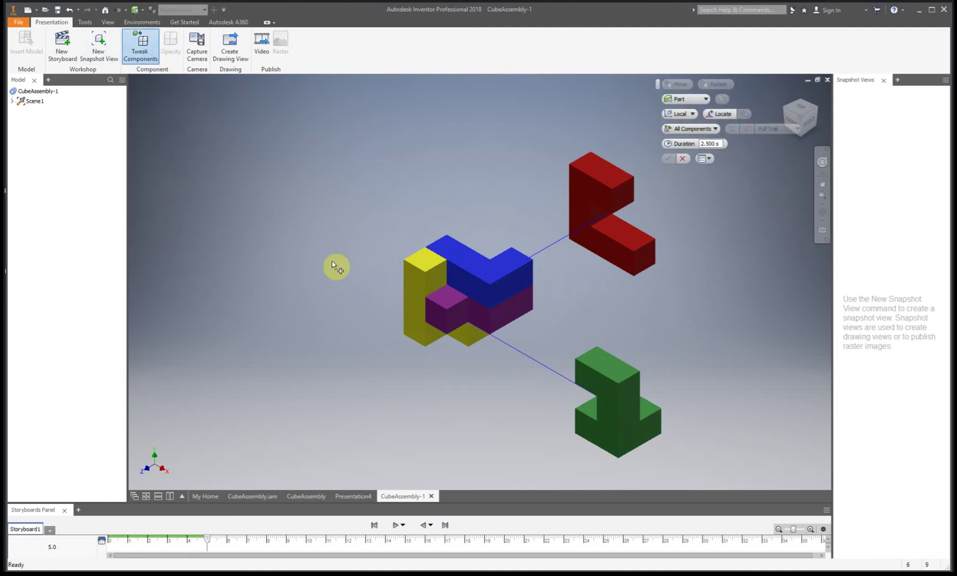
left_click(420, 305)
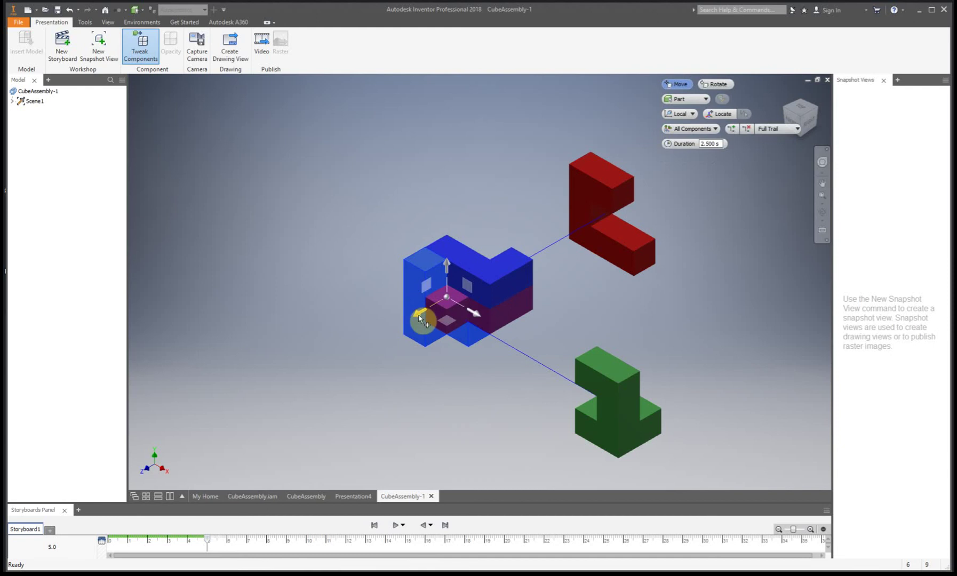
left_click_drag(419, 320, 316, 405)
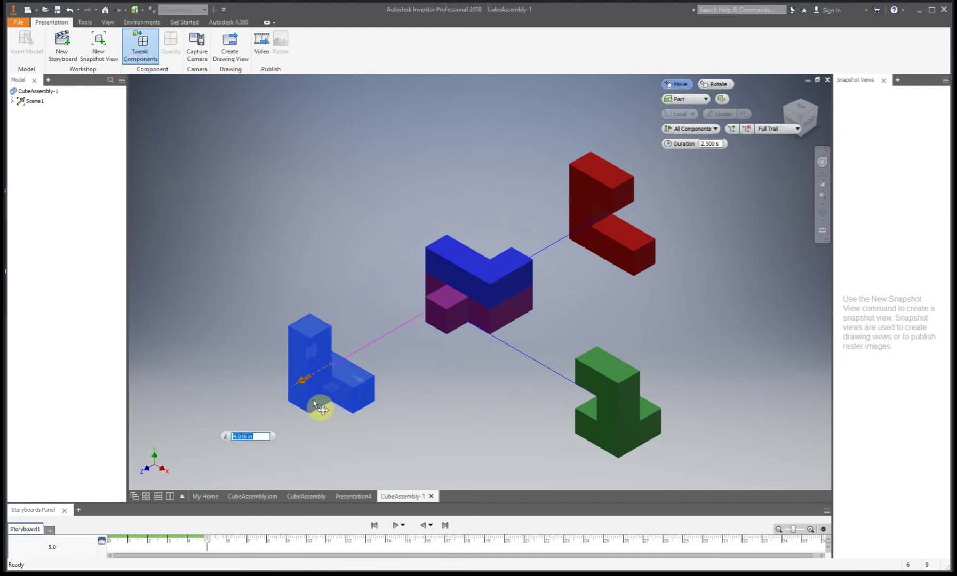
right_click(343, 263)
left_click(387, 263)
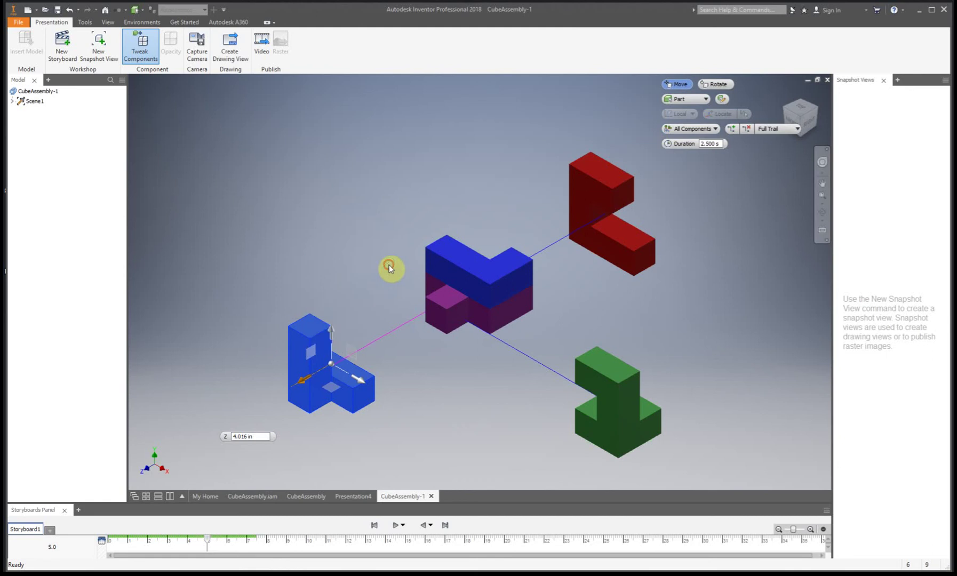
left_click(141, 46)
left_click(488, 291)
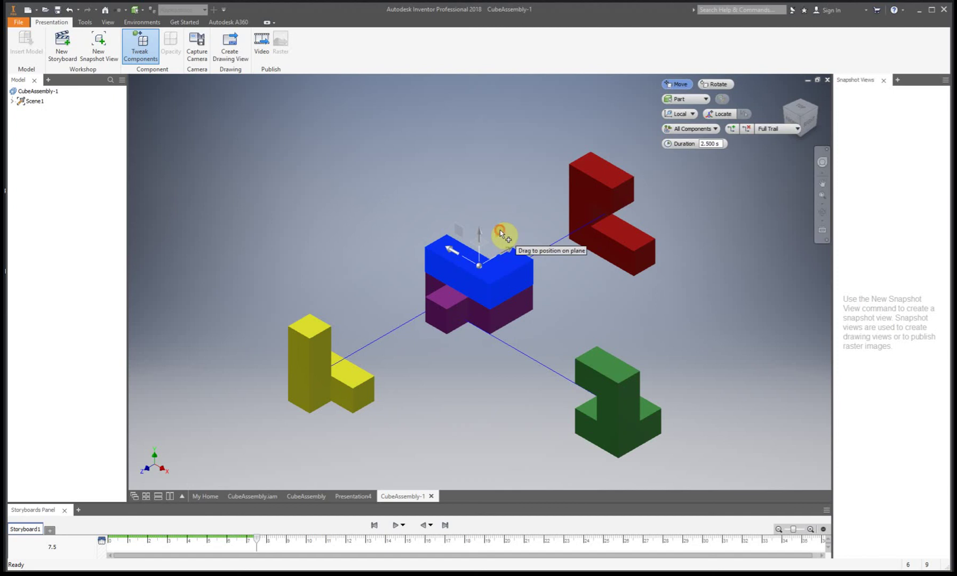
Step: Drag the blue piece up-left off the purple core and confirm its position
left_click_drag(501, 231, 366, 133)
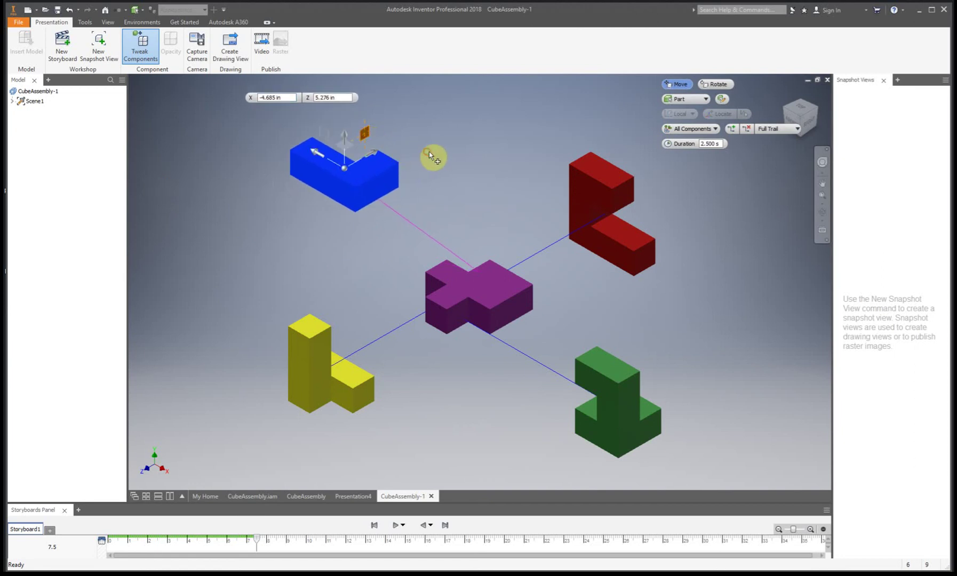
right_click(427, 153)
left_click(465, 151)
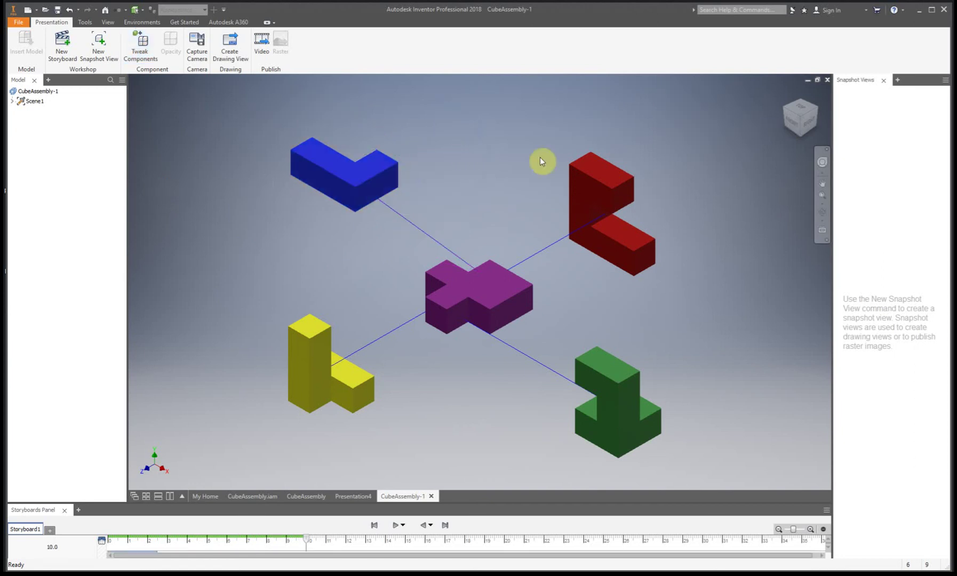
left_click(798, 126)
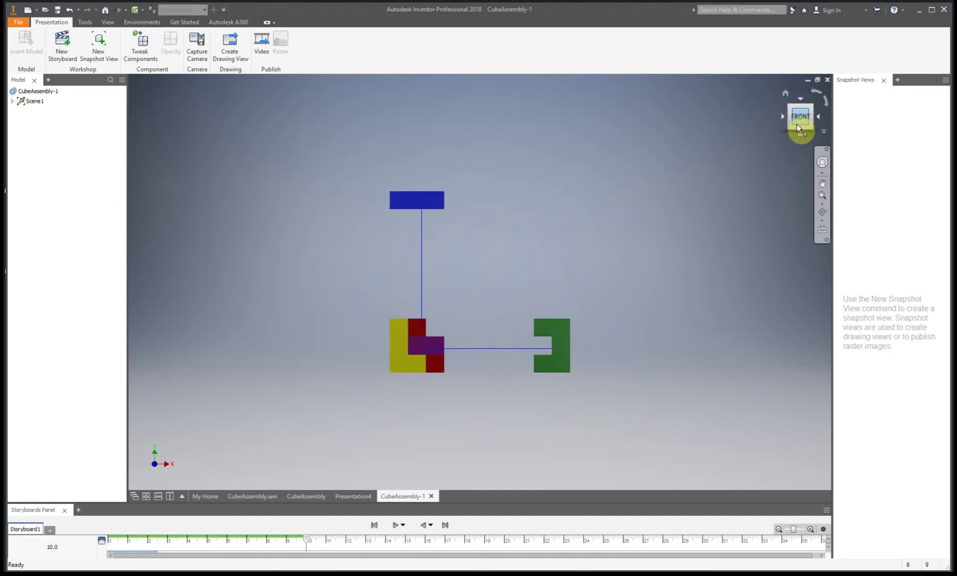
left_click(781, 118)
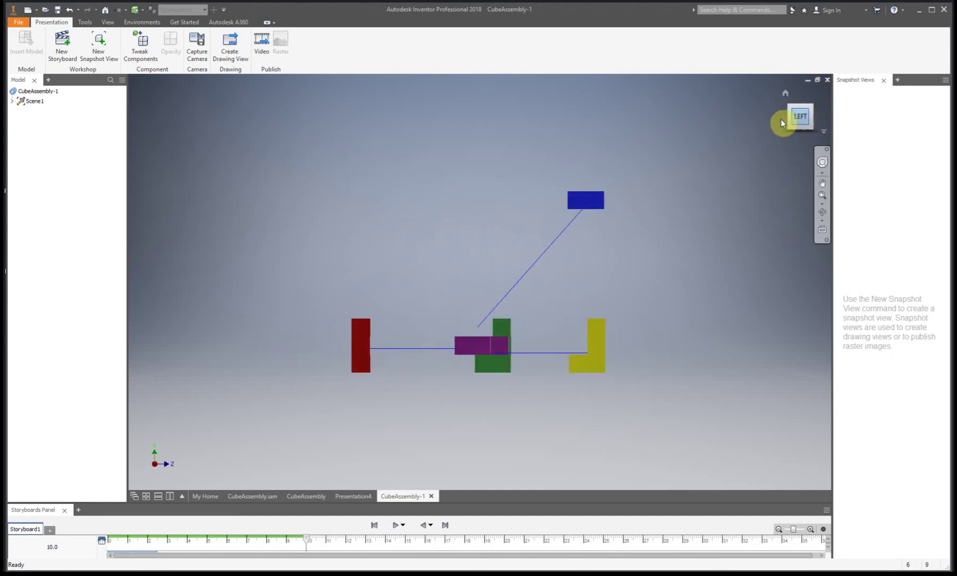
left_click(782, 123)
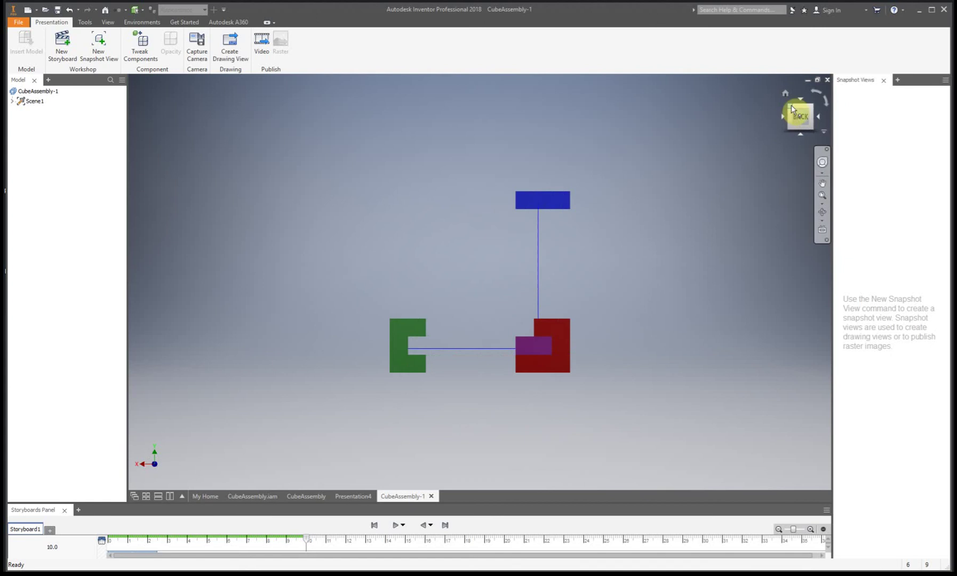
left_click(799, 106)
left_click(802, 134)
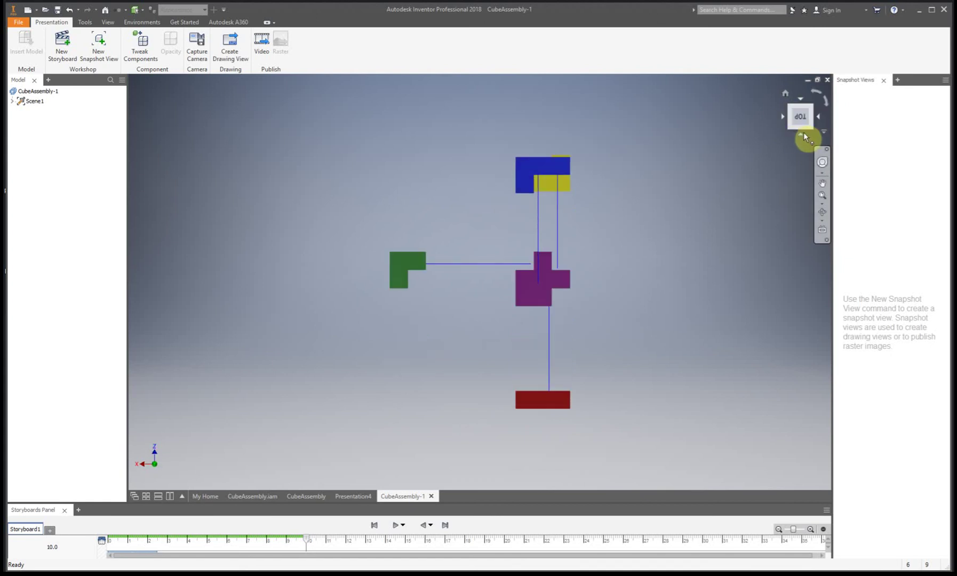
left_click(794, 131)
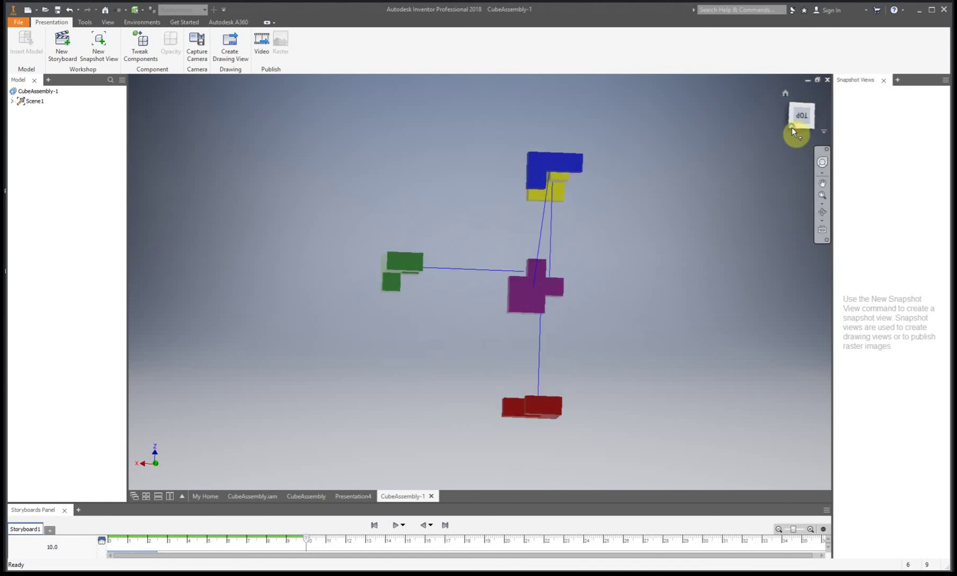
left_click(785, 95)
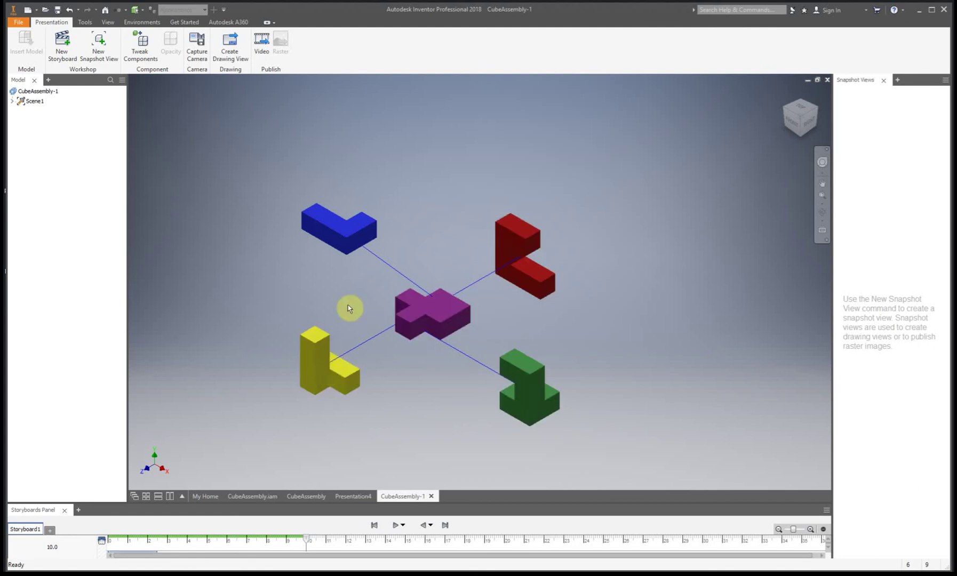
Step: Undo the blue piece's tweak after checking the purple-green trail line
left_click(456, 352)
left_click(337, 230)
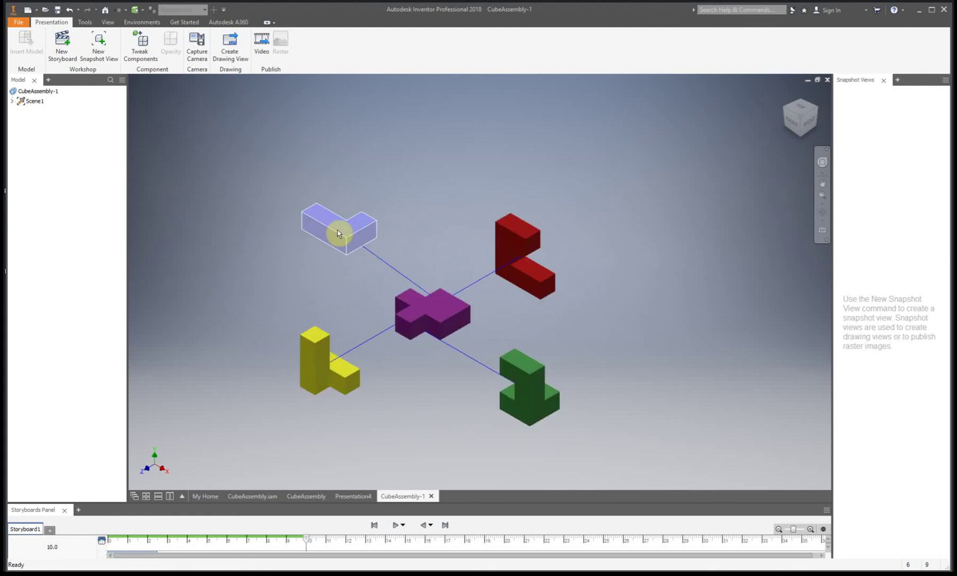
left_click(69, 9)
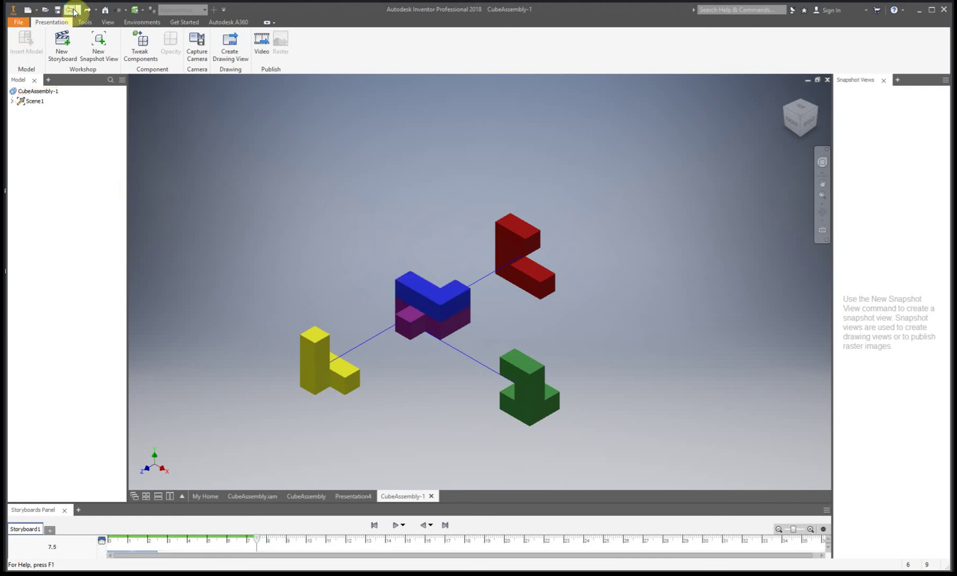
Step: Retry dragging the blue piece, undo it, redo the yellow move, and reselect blue
left_click(438, 296)
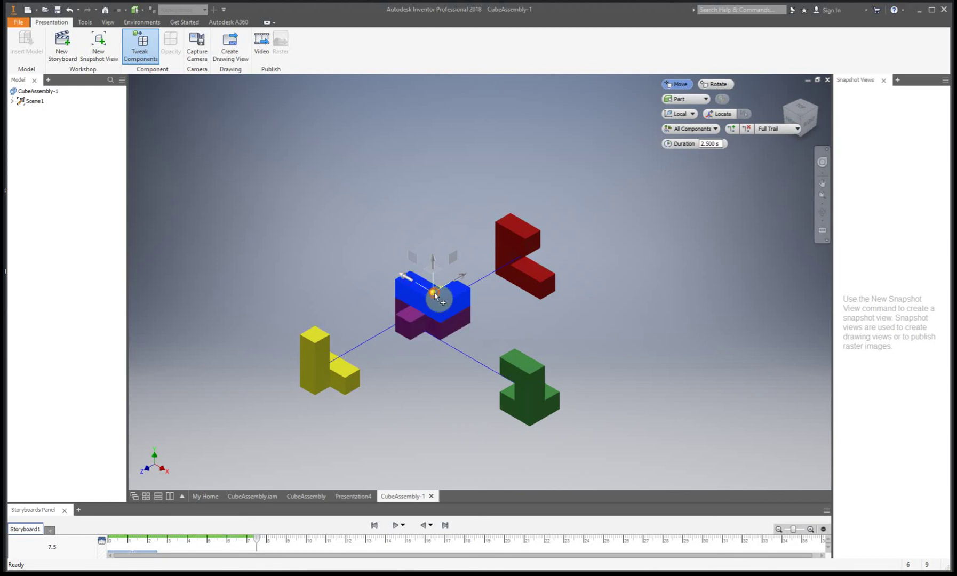
left_click_drag(435, 295, 380, 241)
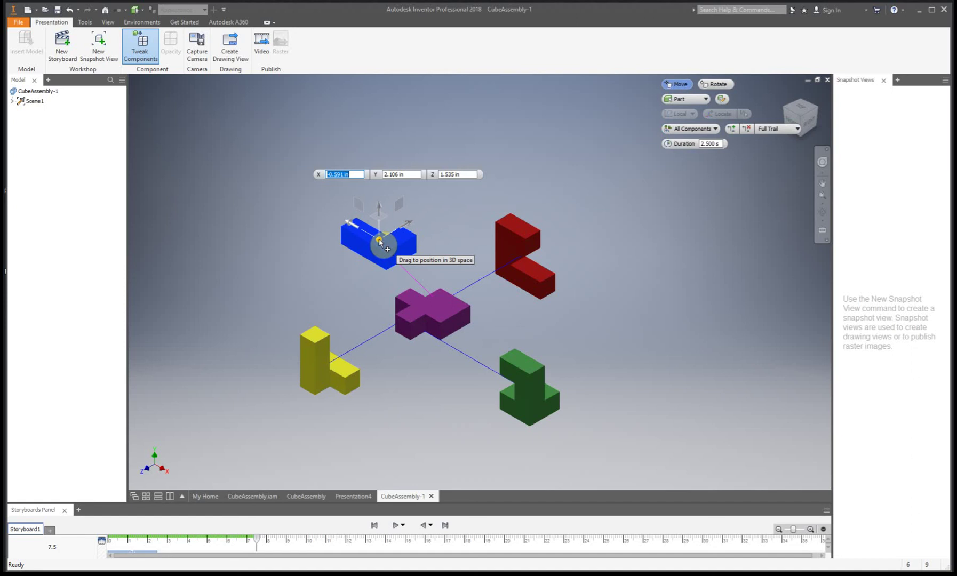
left_click_drag(380, 242, 335, 216)
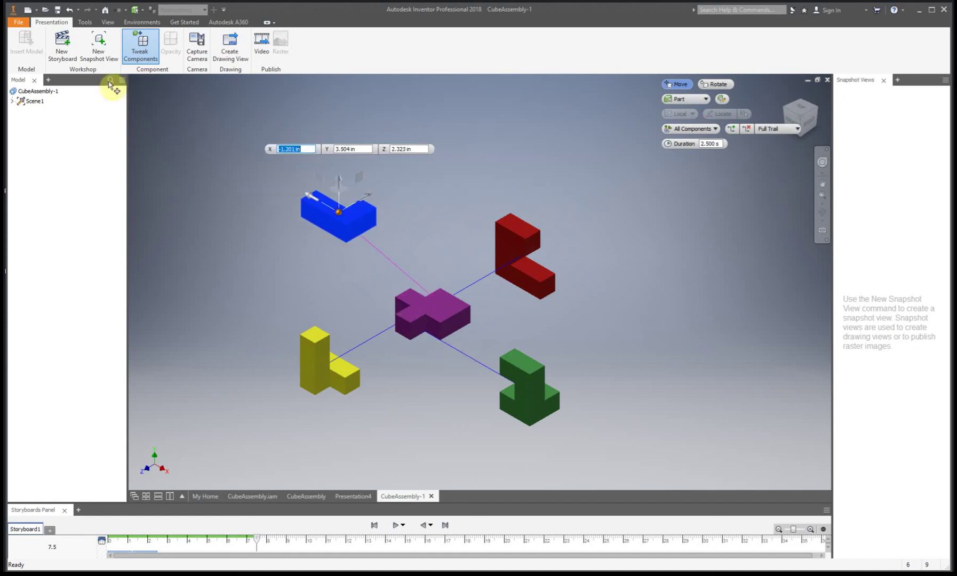
left_click(70, 11)
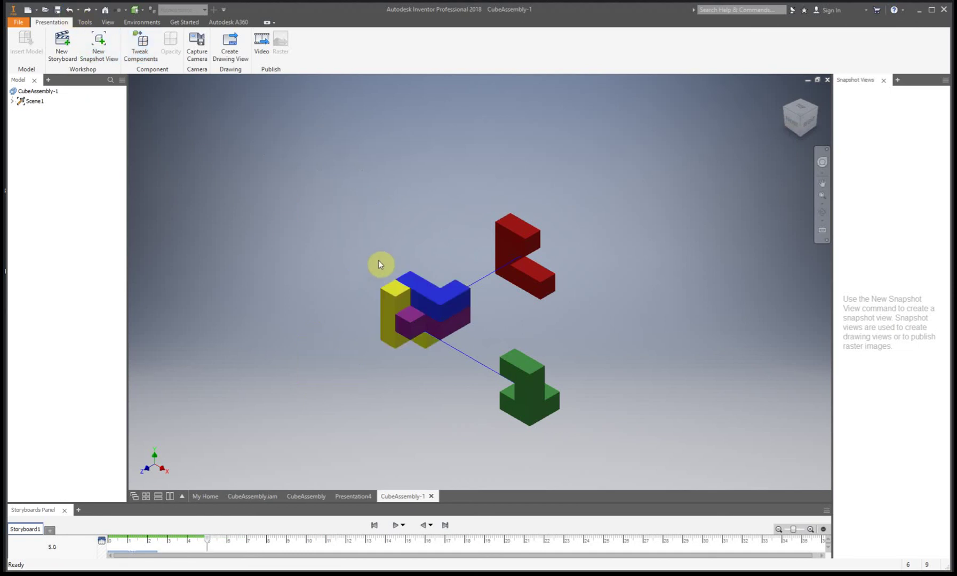
left_click(87, 10)
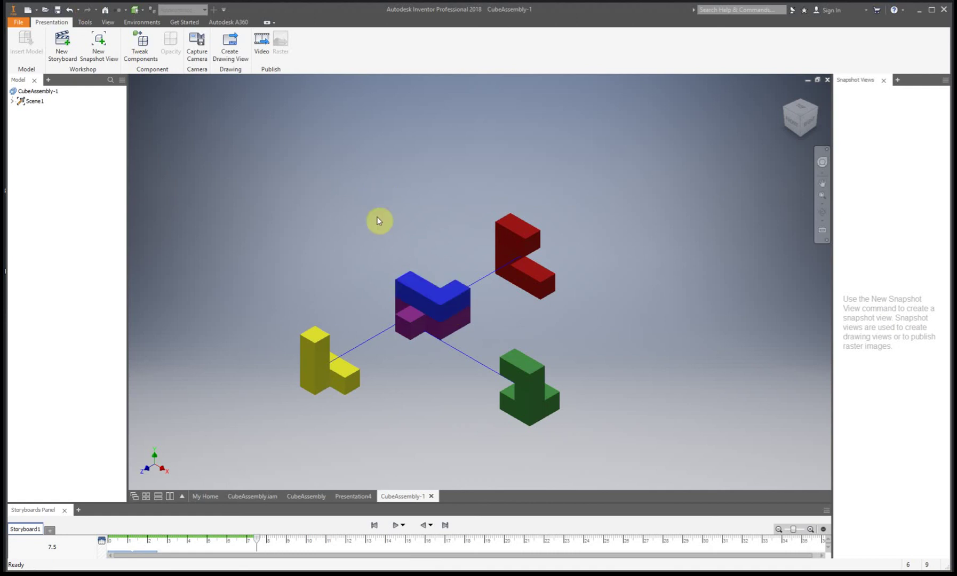
left_click(432, 301)
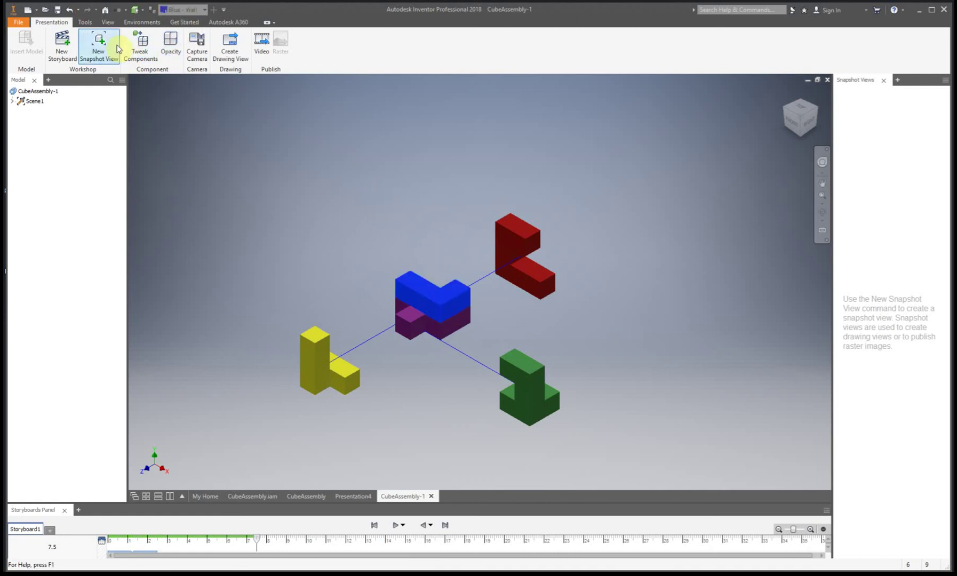
Step: Tweak the blue piece about 4.055 in along Y and confirm it
left_click(141, 47)
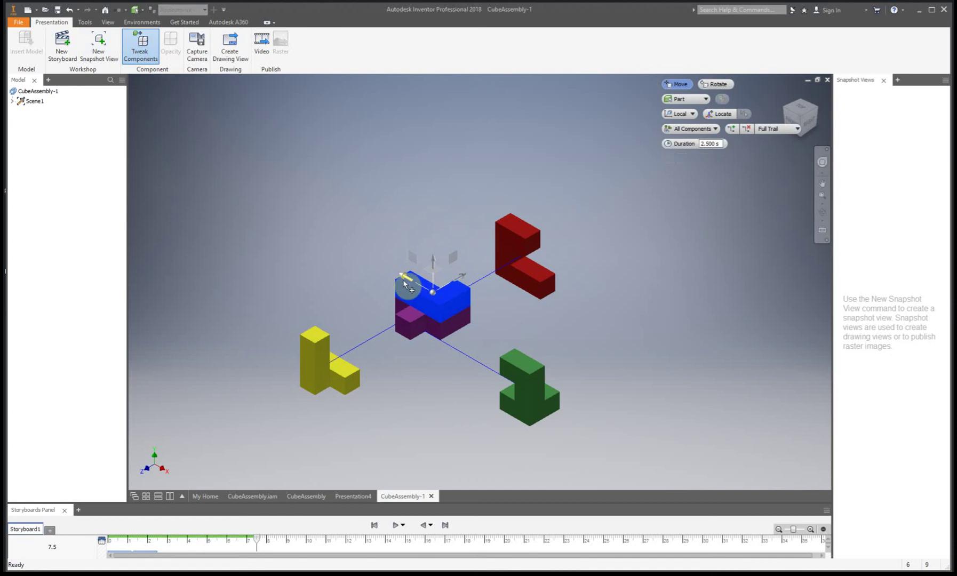
left_click_drag(406, 282, 346, 248)
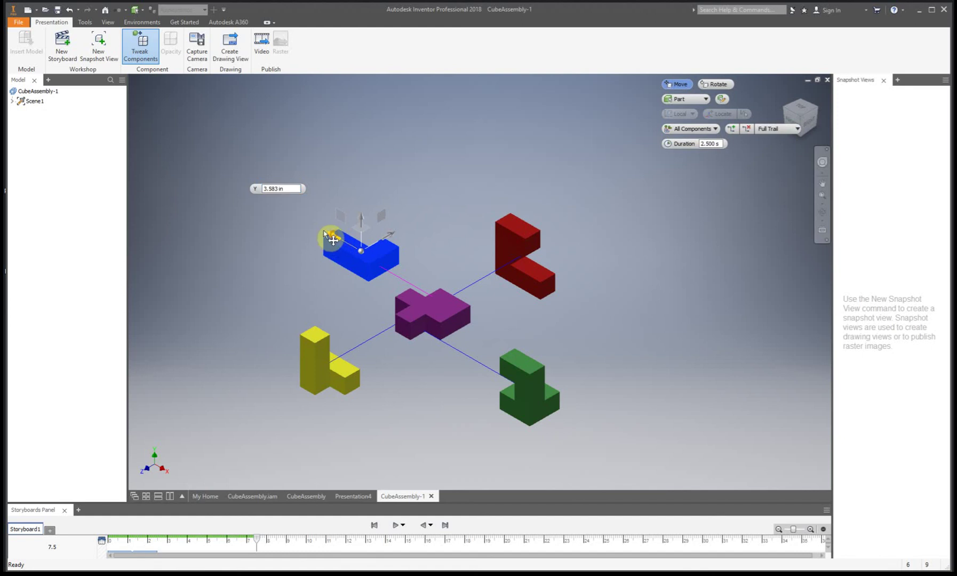
mouse_move(334, 240)
left_mouse_down()
mouse_move(314, 227)
mouse_move(328, 235)
left_mouse_up()
right_click(376, 148)
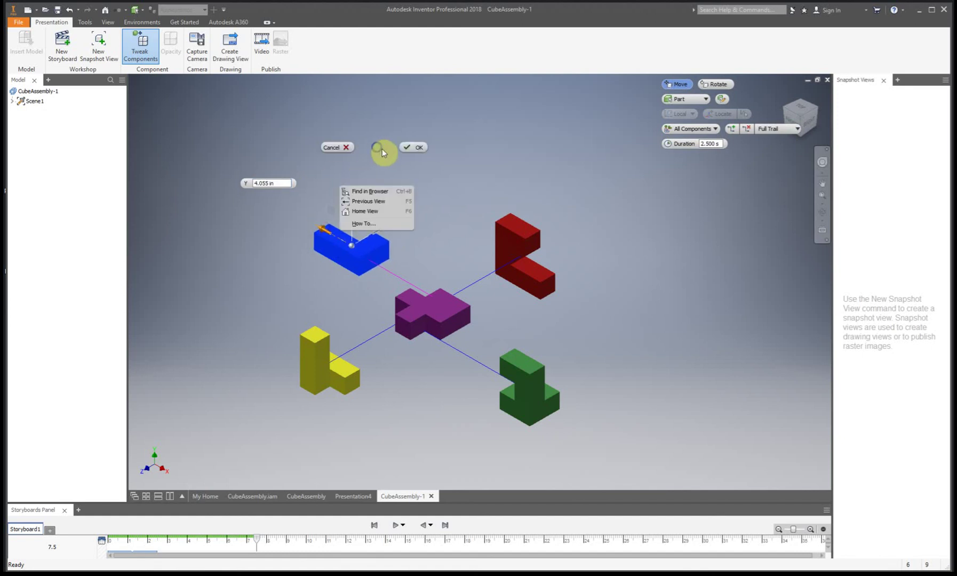
left_click(419, 153)
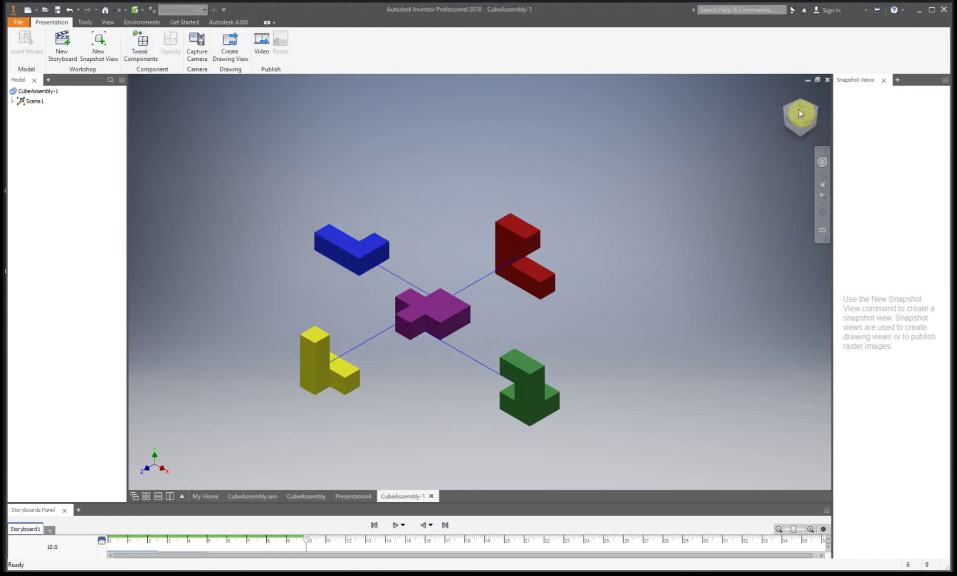
Step: Reset to the ViewCube home view showing all five exploded pieces
mouse_move(801, 118)
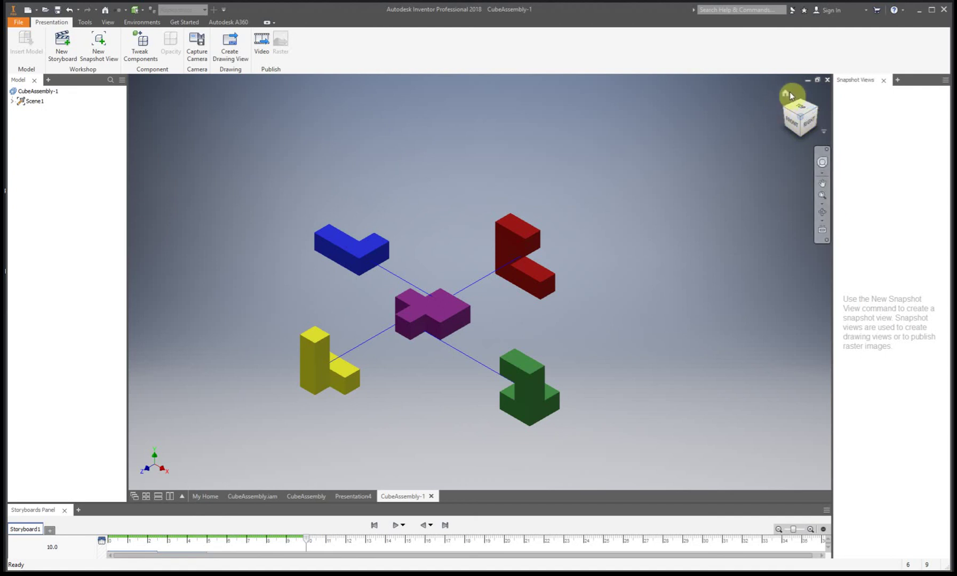
left_click(790, 93)
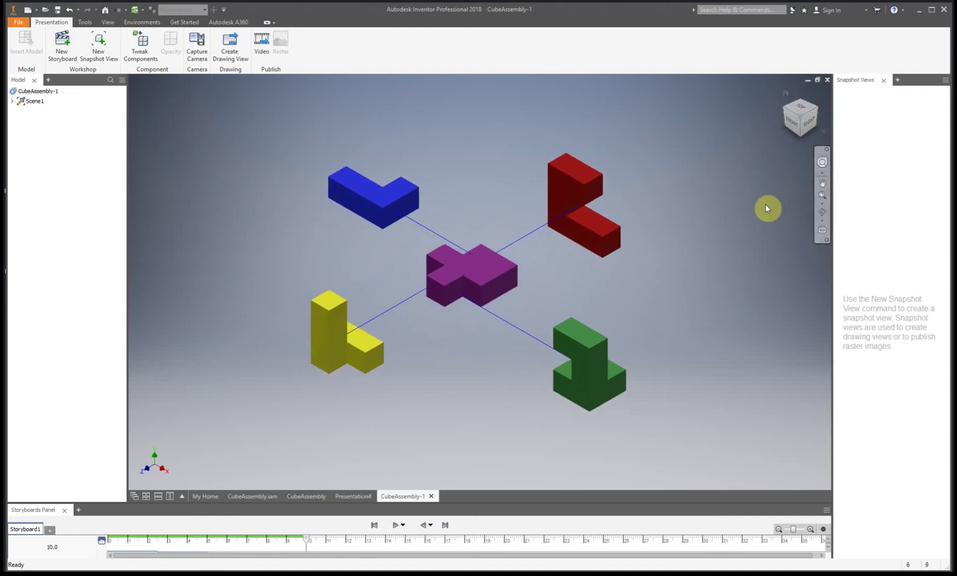